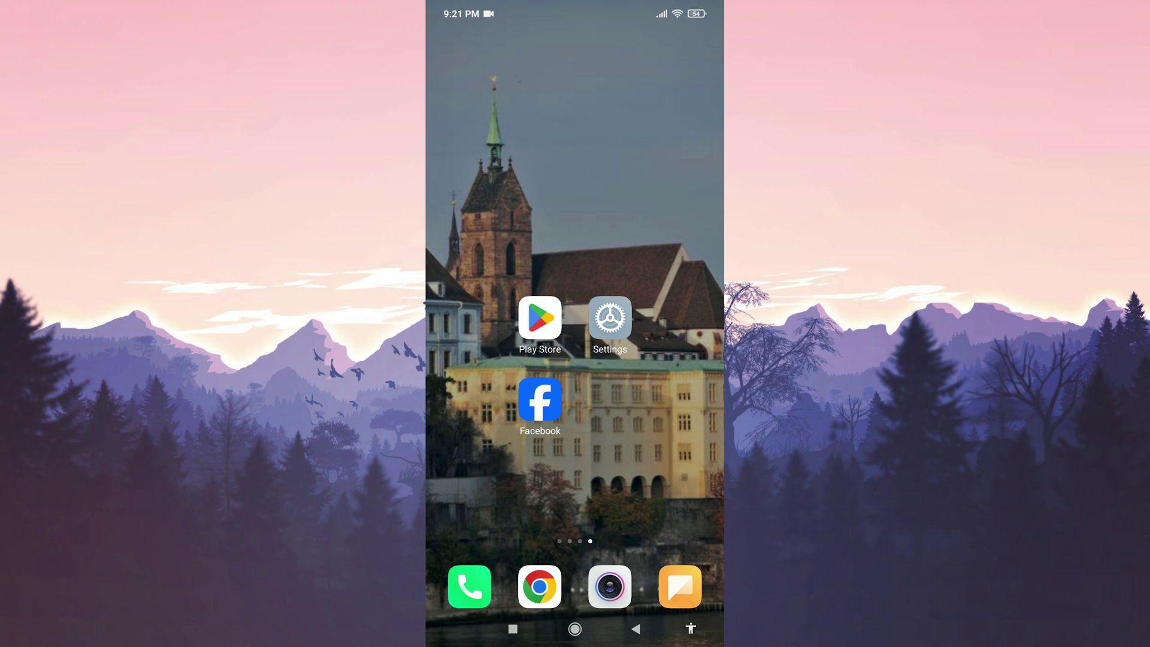
Locate Facebook in Settings > Apps > Manage apps via search and bring up its app info
{"action": "left_click", "coordinate": [610, 318]}
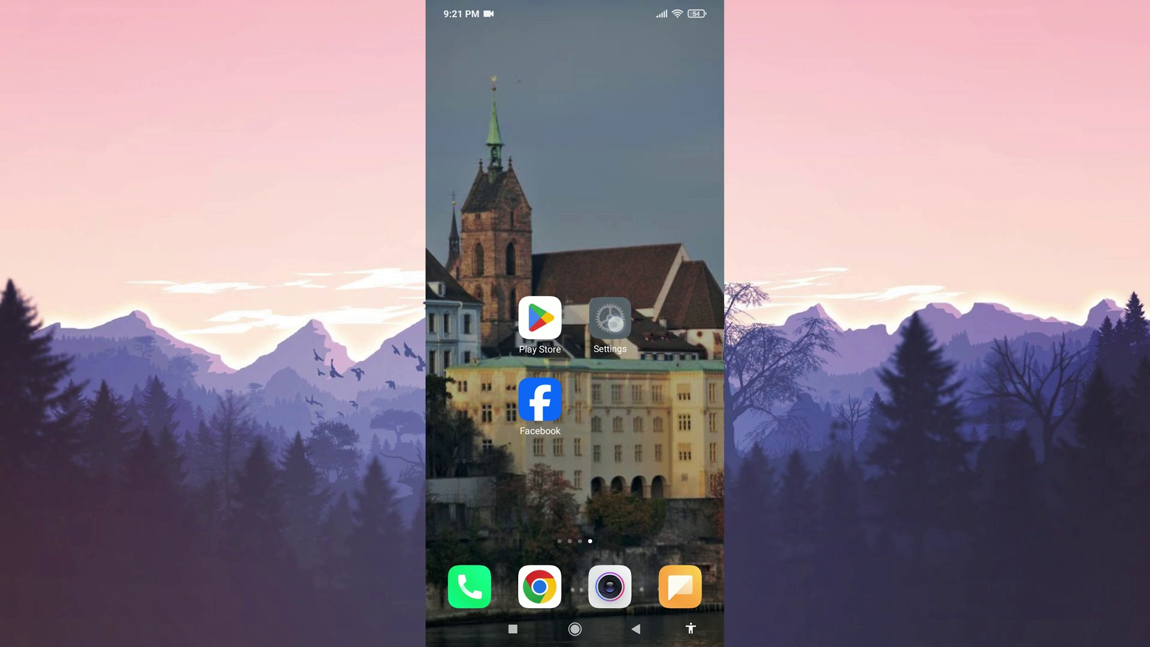
{"action": "left_click", "coordinate": [614, 389]}
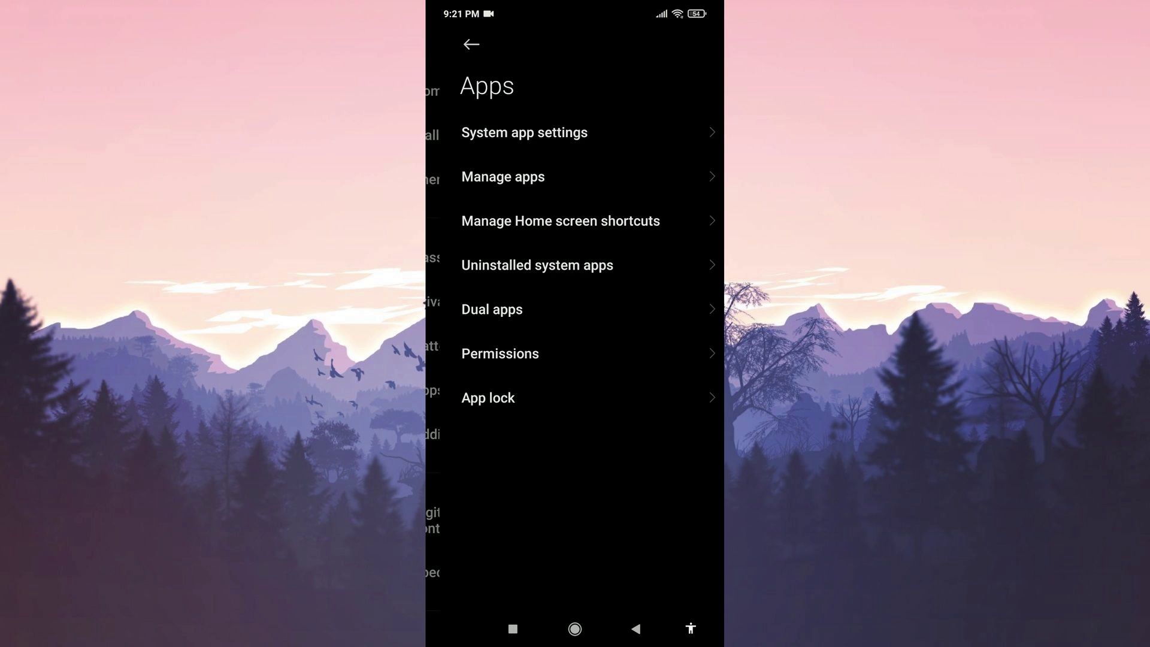
{"action": "left_click", "coordinate": [566, 180]}
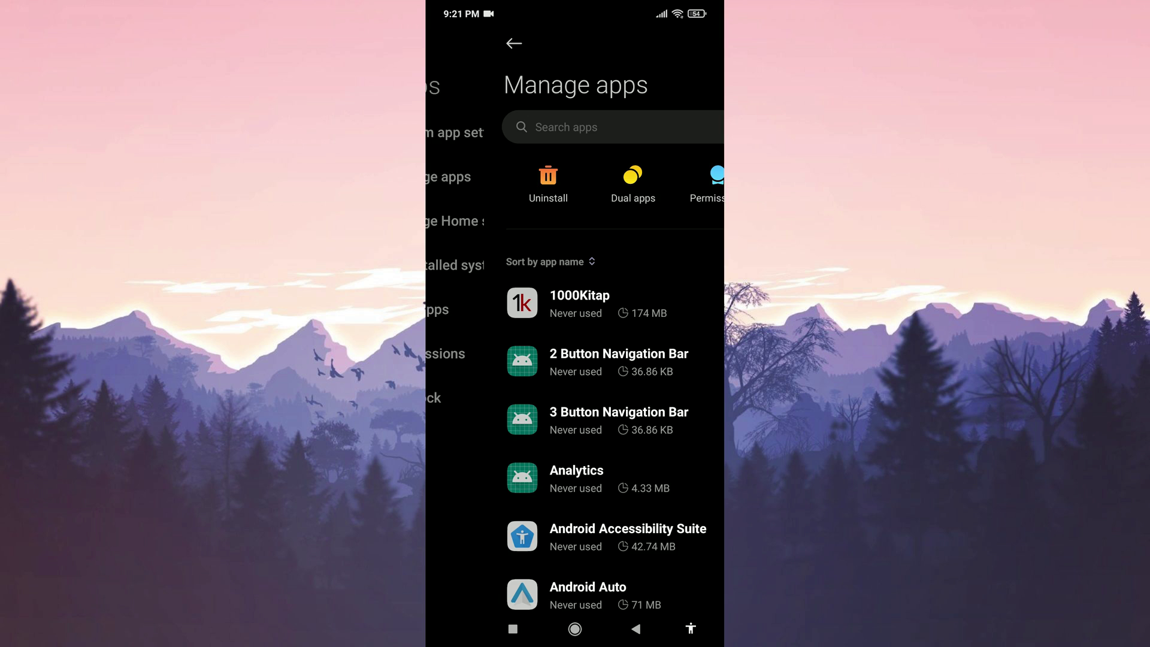
{"action": "left_click", "coordinate": [539, 126]}
{"action": "type", "text": "f"}
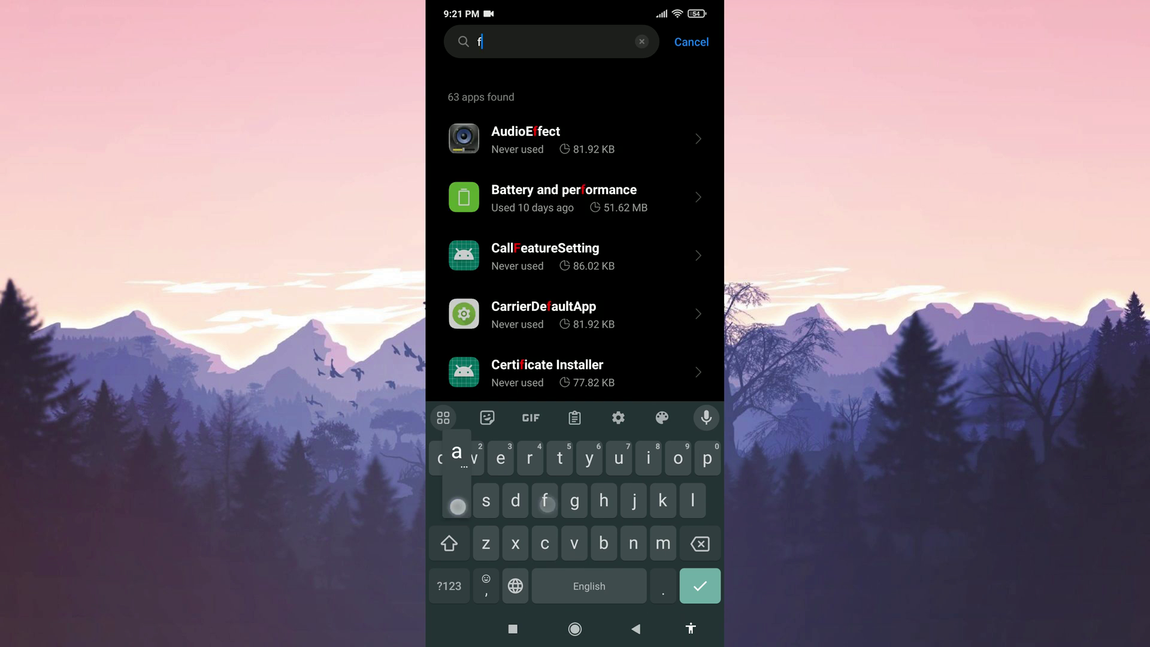
{"action": "type", "text": "acebook"}
{"action": "left_click", "coordinate": [521, 140]}
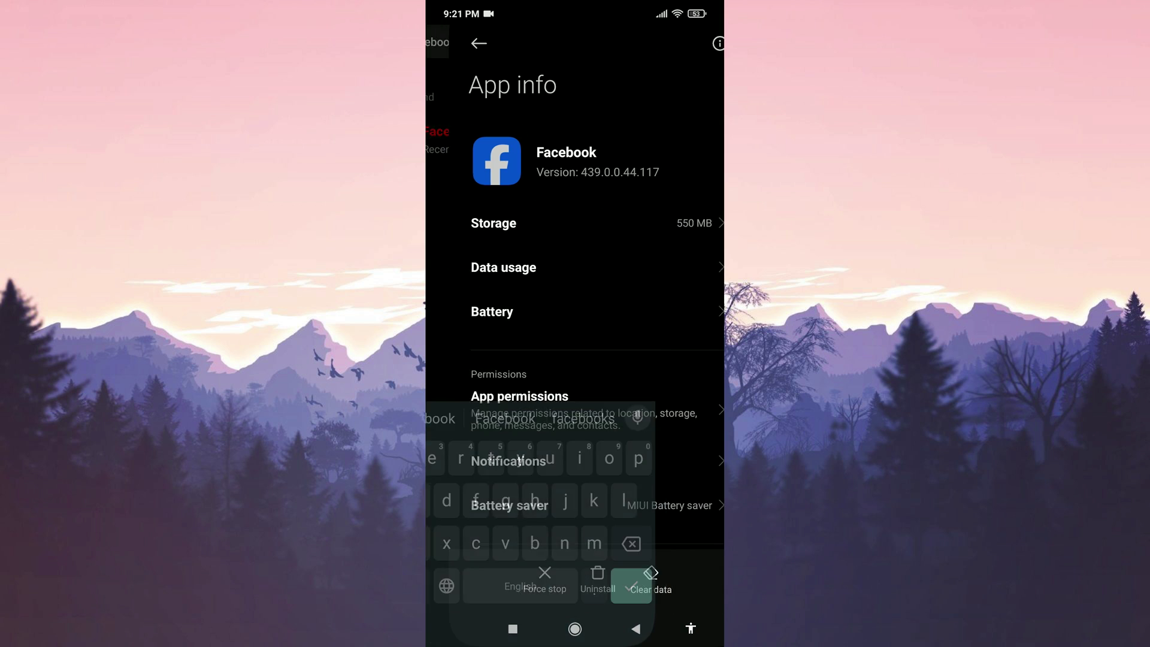
Clear all of Facebook's storage data so user data and cache read 0 B
{"action": "left_click", "coordinate": [474, 224]}
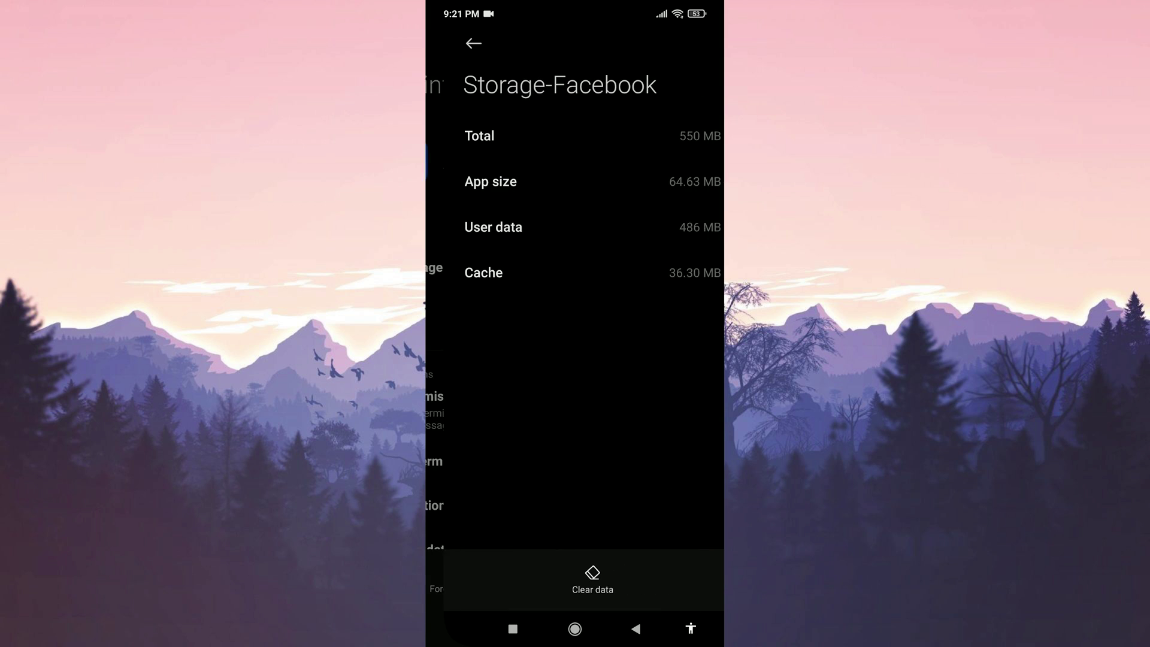
{"action": "left_click", "coordinate": [574, 579]}
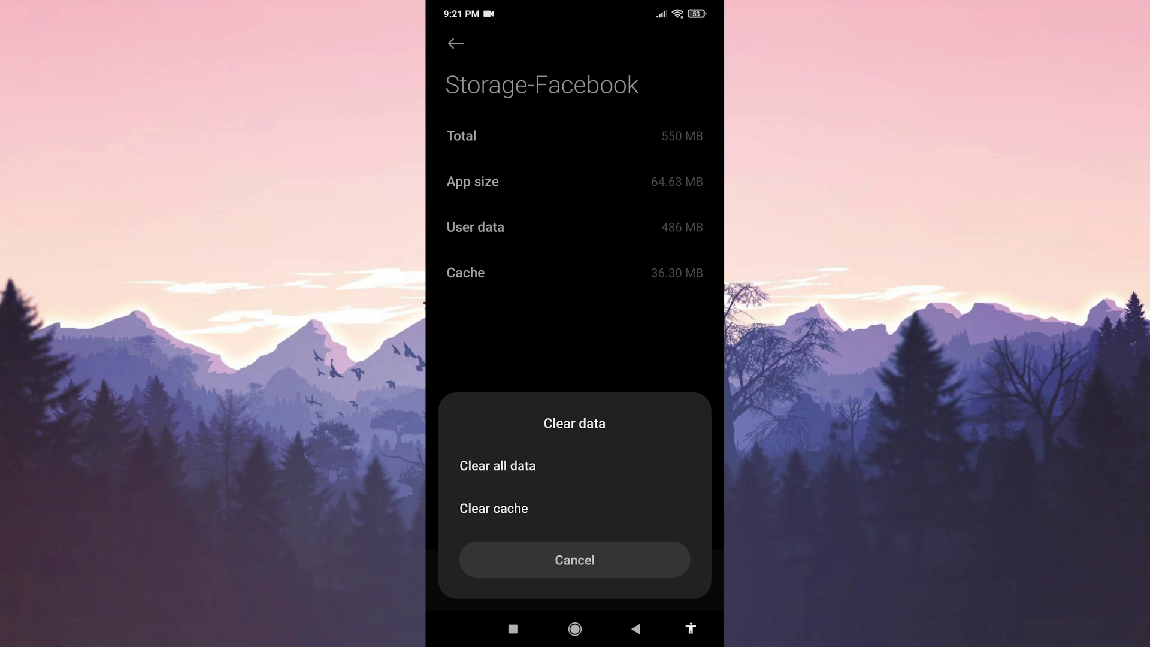
{"action": "left_click", "coordinate": [497, 465]}
{"action": "left_click", "coordinate": [634, 559]}
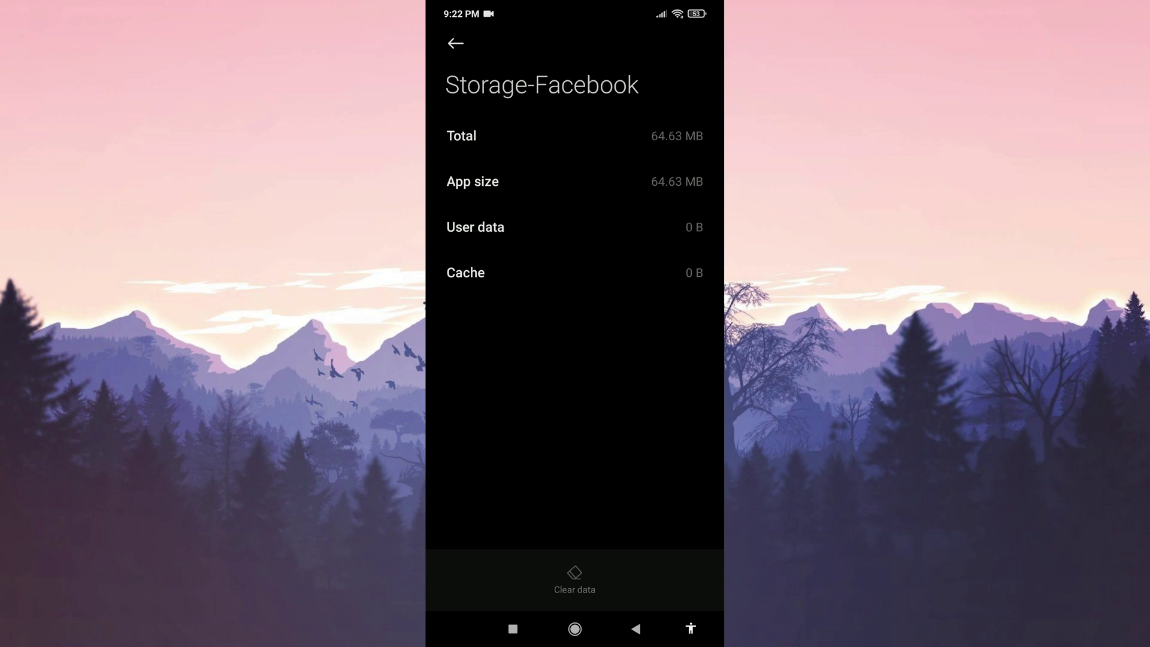
Uninstall Facebook from its app info, return home and bring up the power menu
{"action": "left_click", "coordinate": [455, 44]}
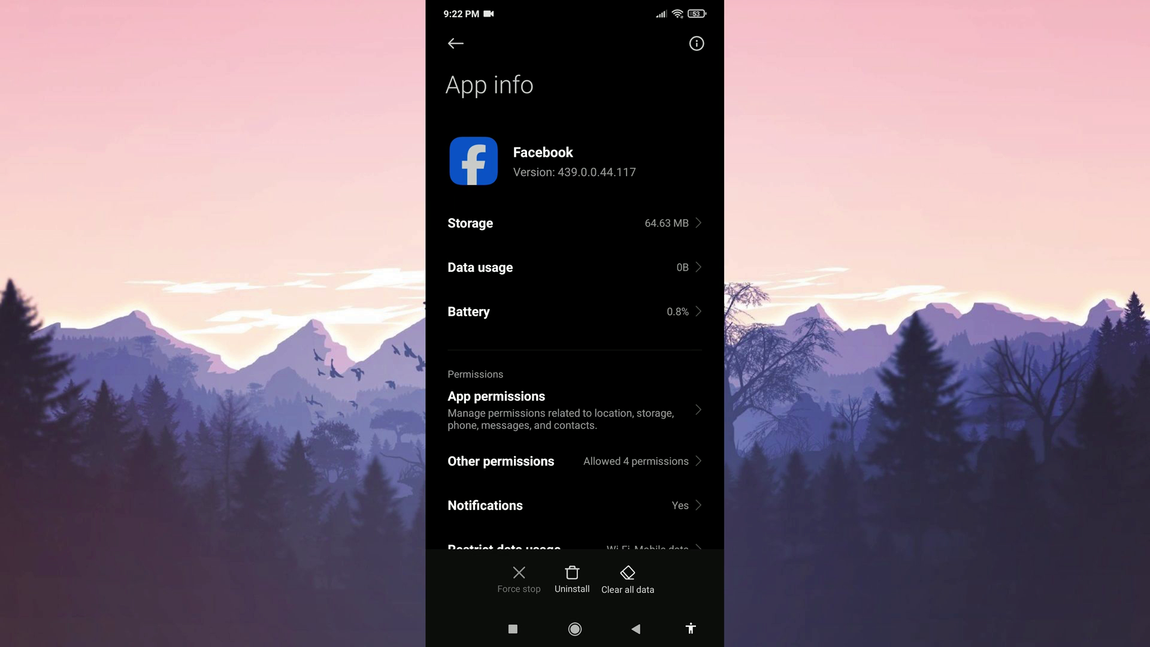
{"action": "left_click", "coordinate": [570, 576]}
{"action": "left_click", "coordinate": [637, 558]}
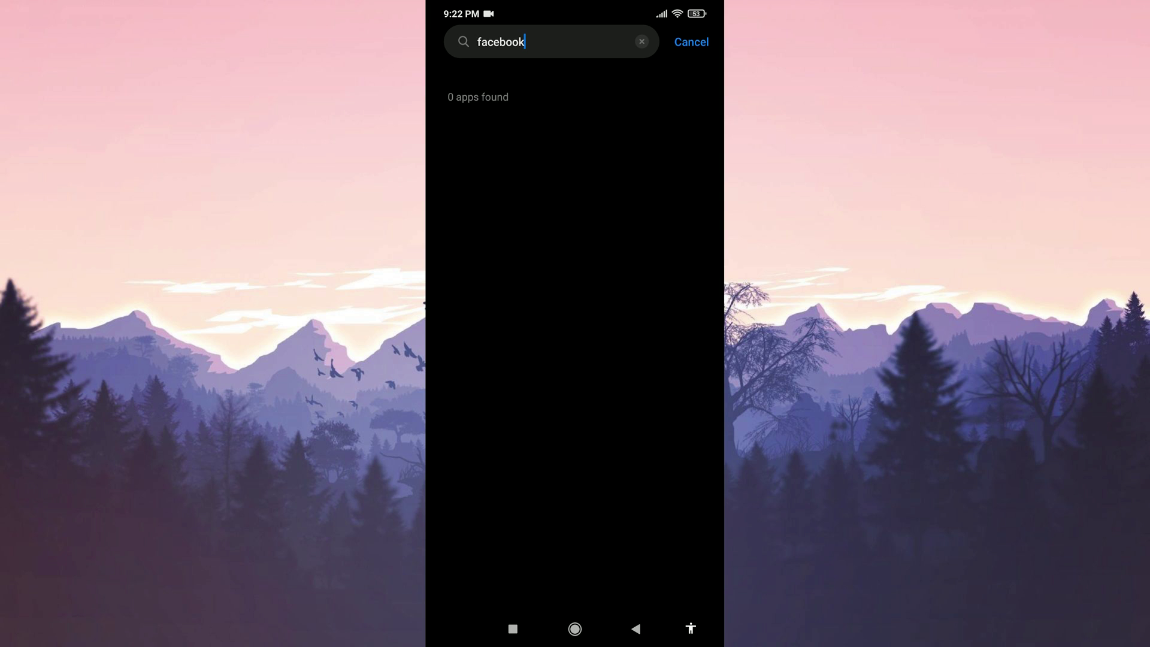
{"action": "left_click", "coordinate": [576, 628]}
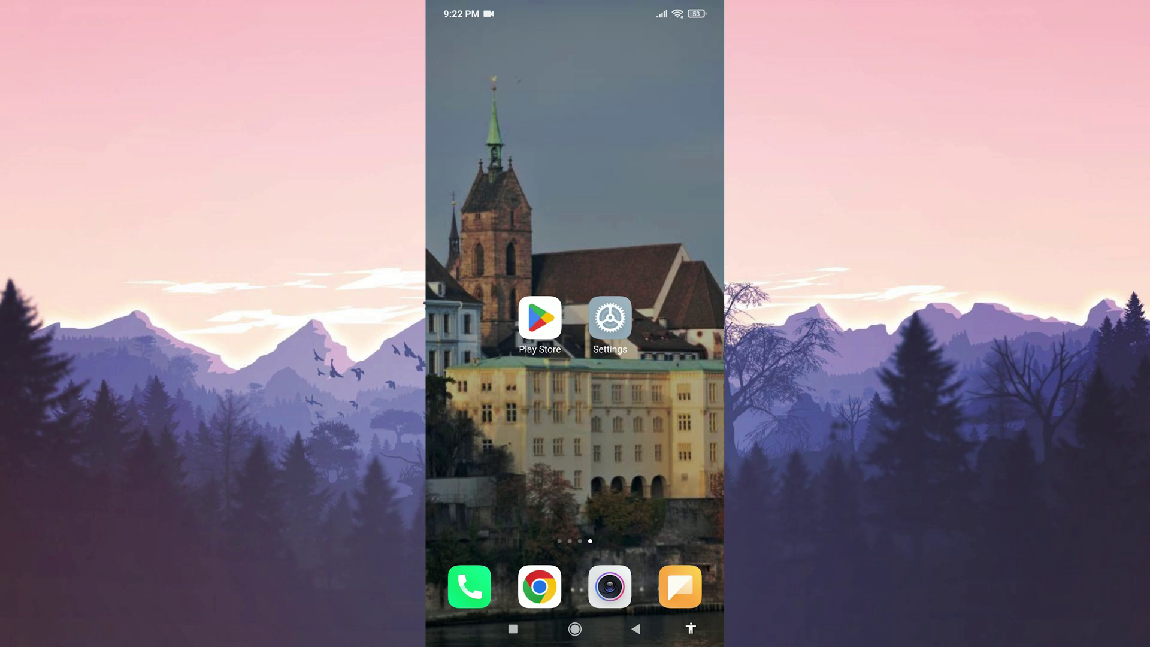
{"action": "key", "text": "XF86PowerOff"}
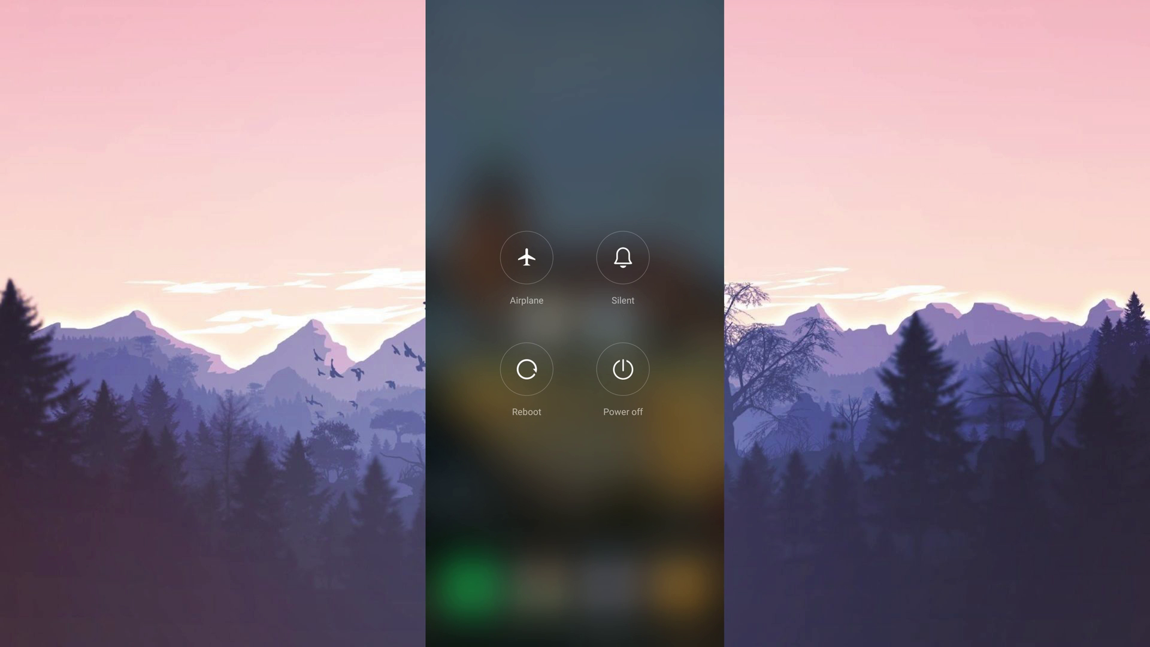
Find Facebook in the Play Store via search, install it, and return to the home screen
{"action": "left_click", "coordinate": [491, 476]}
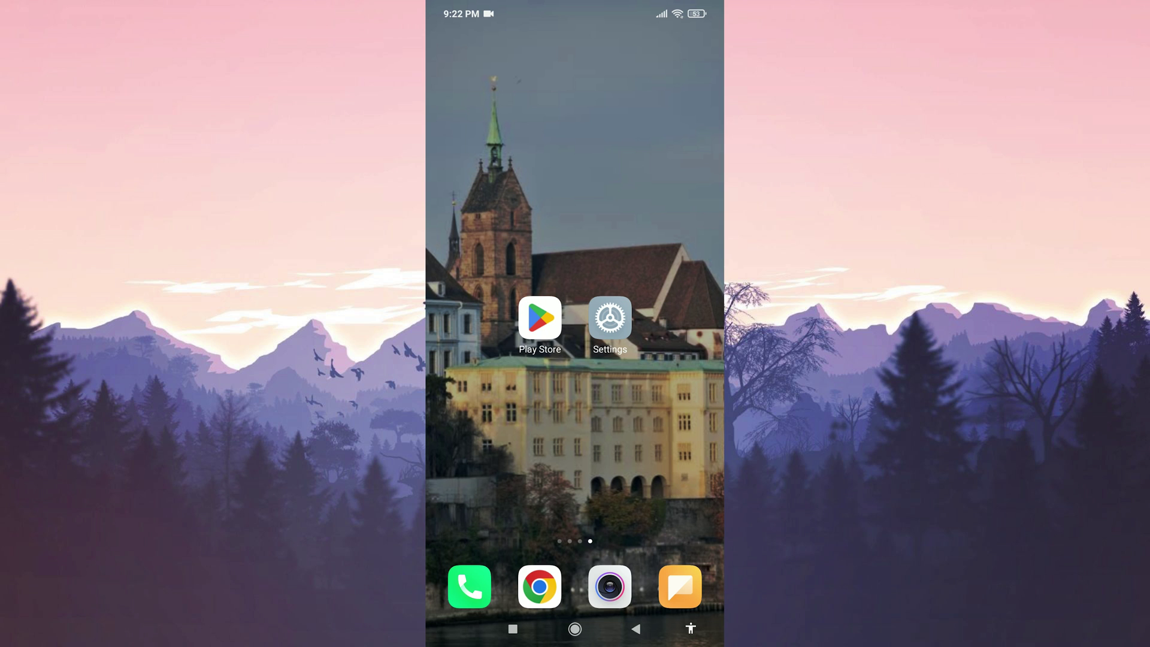
{"action": "left_click", "coordinate": [540, 318]}
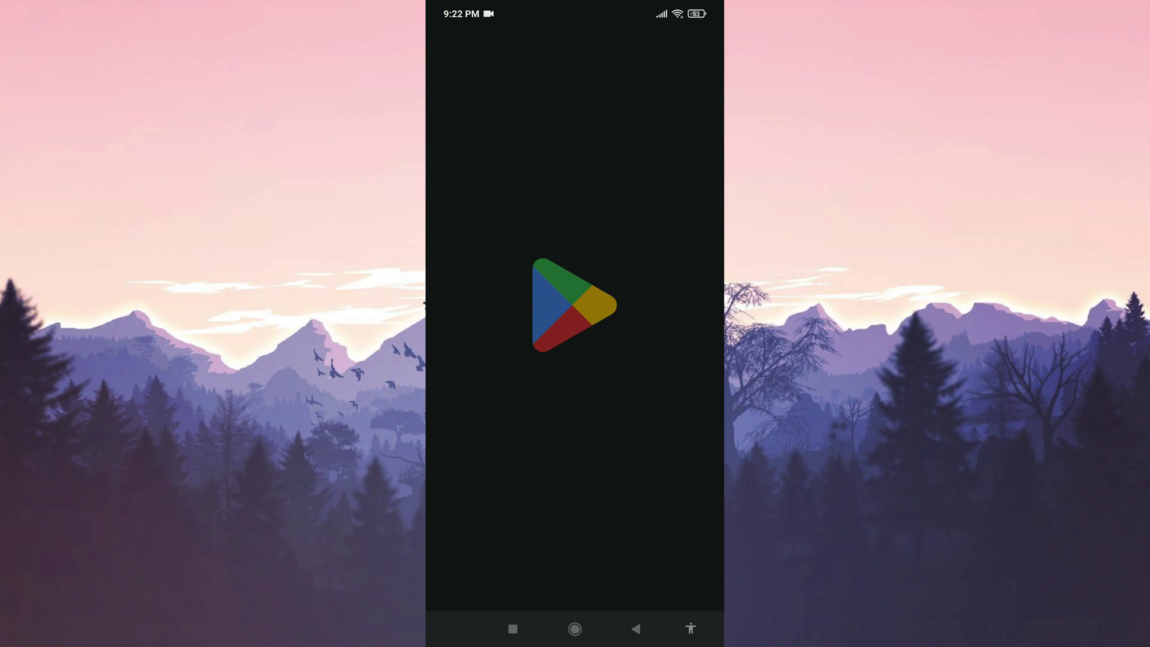
{"action": "left_click", "coordinate": [539, 43]}
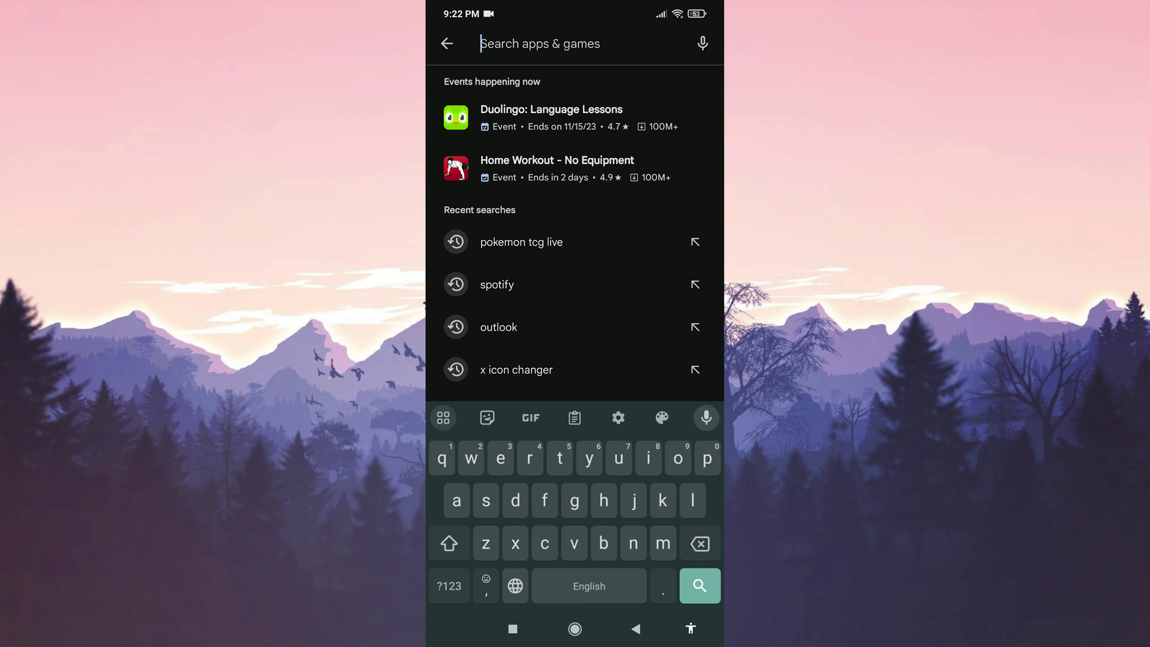
{"action": "type", "text": "facebook"}
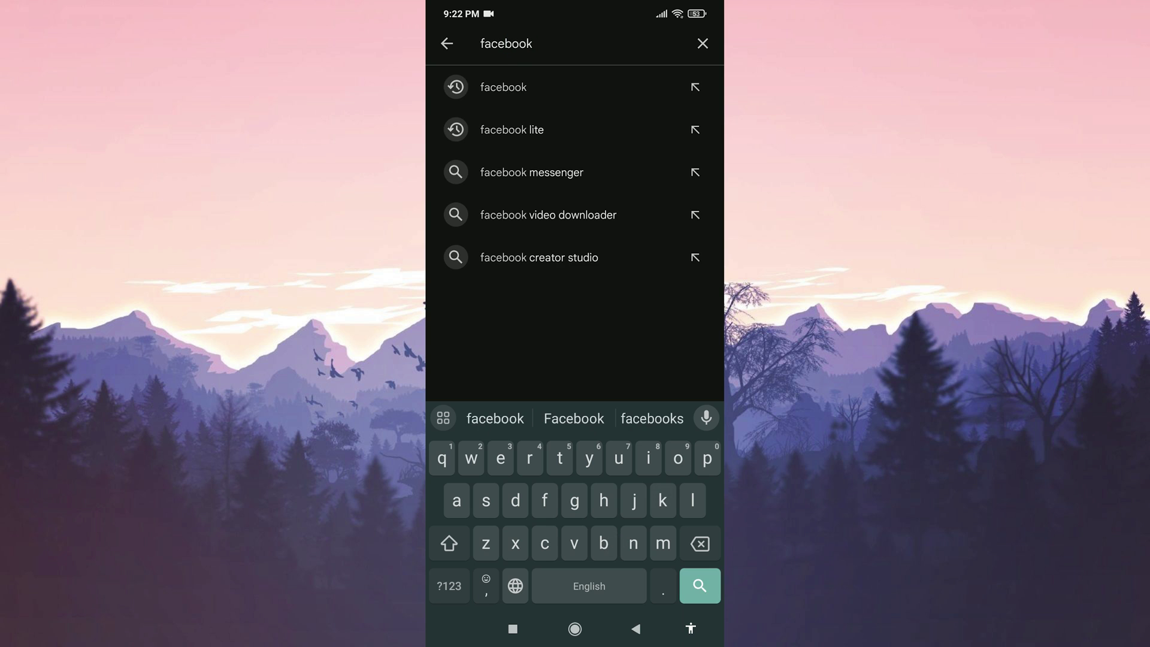
{"action": "key", "text": "Return"}
{"action": "left_click", "coordinate": [527, 225]}
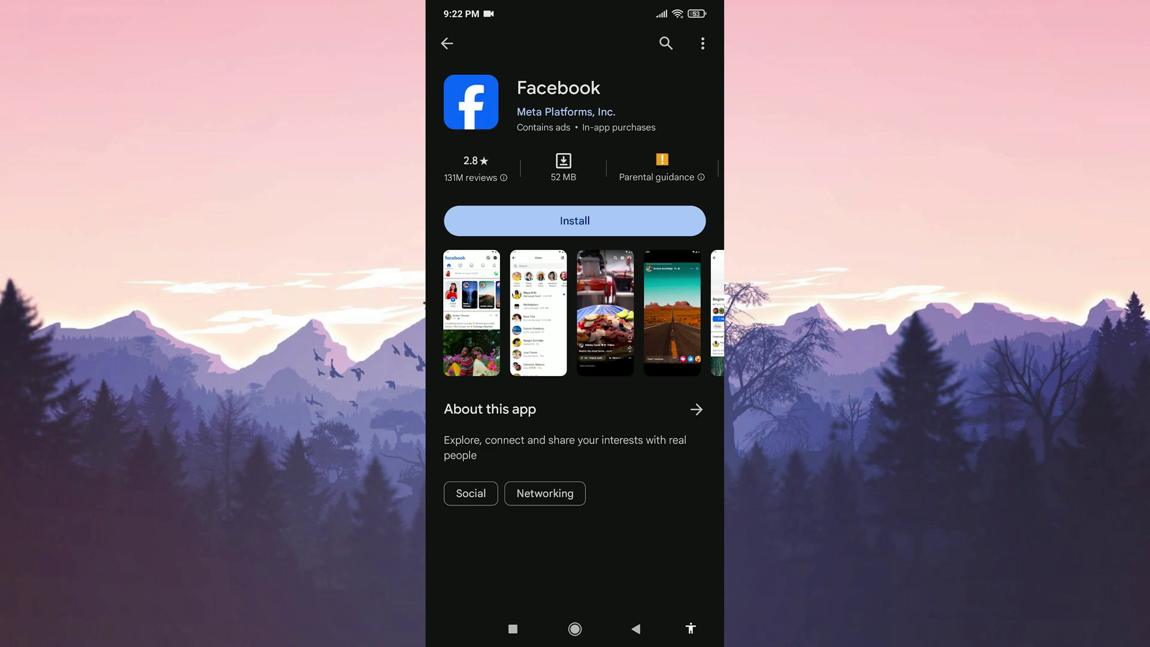
{"action": "left_click", "coordinate": [575, 220]}
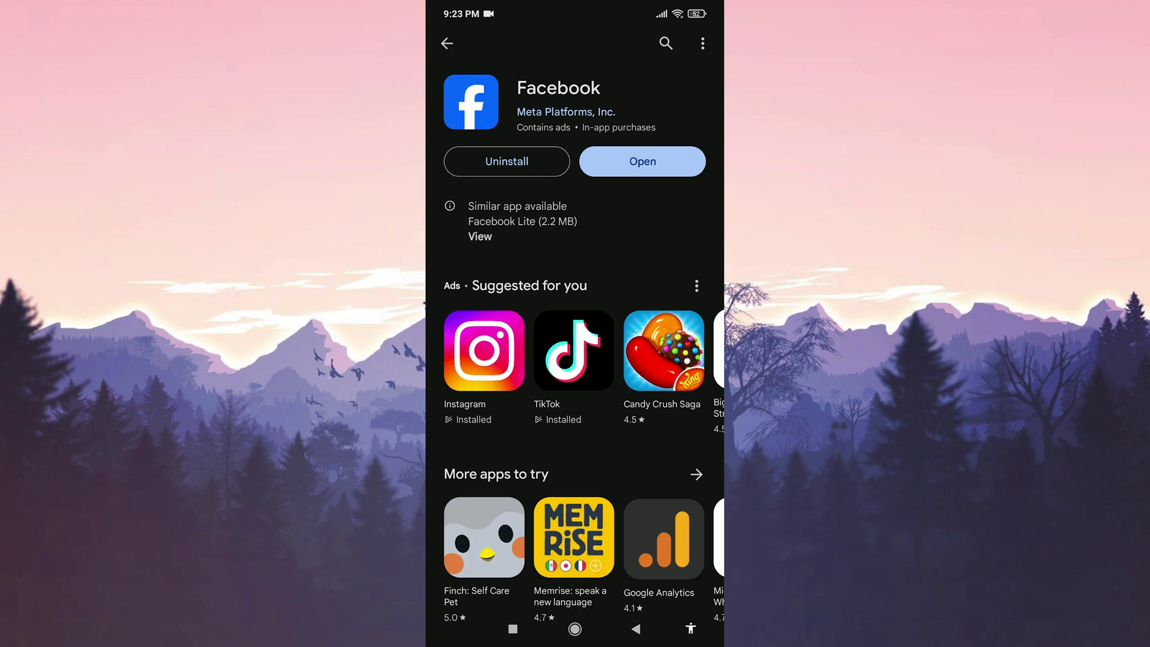
{"action": "left_click", "coordinate": [576, 628]}
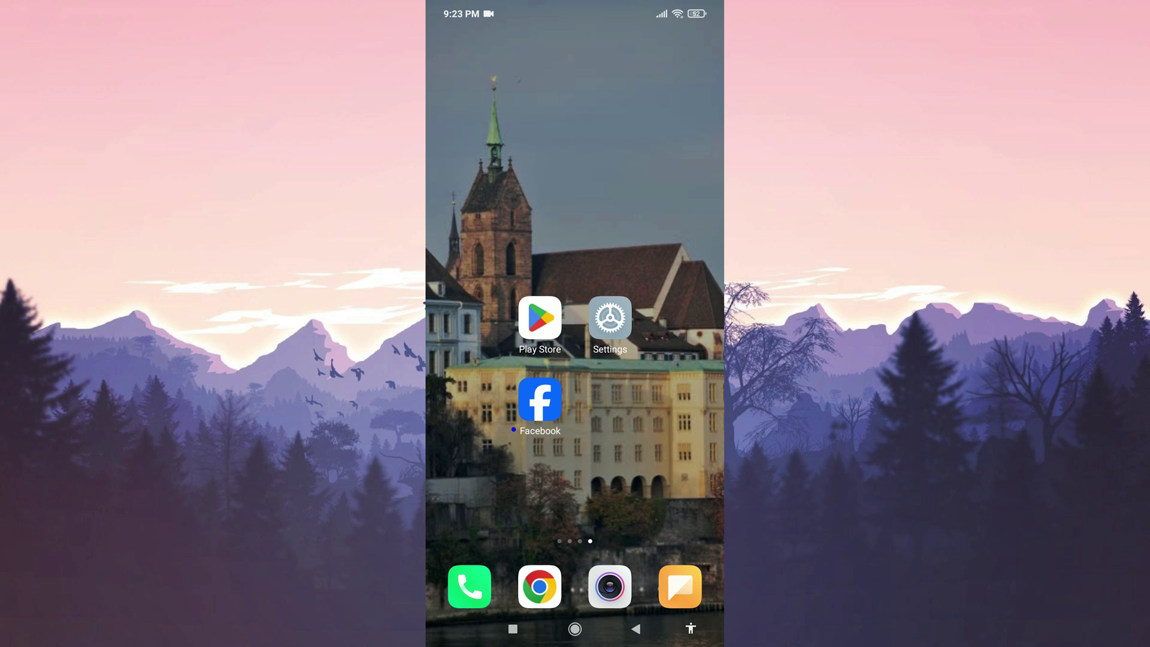
Find Navigation Bar for Android in the Play Store, install it, and return home
{"action": "left_click", "coordinate": [540, 318]}
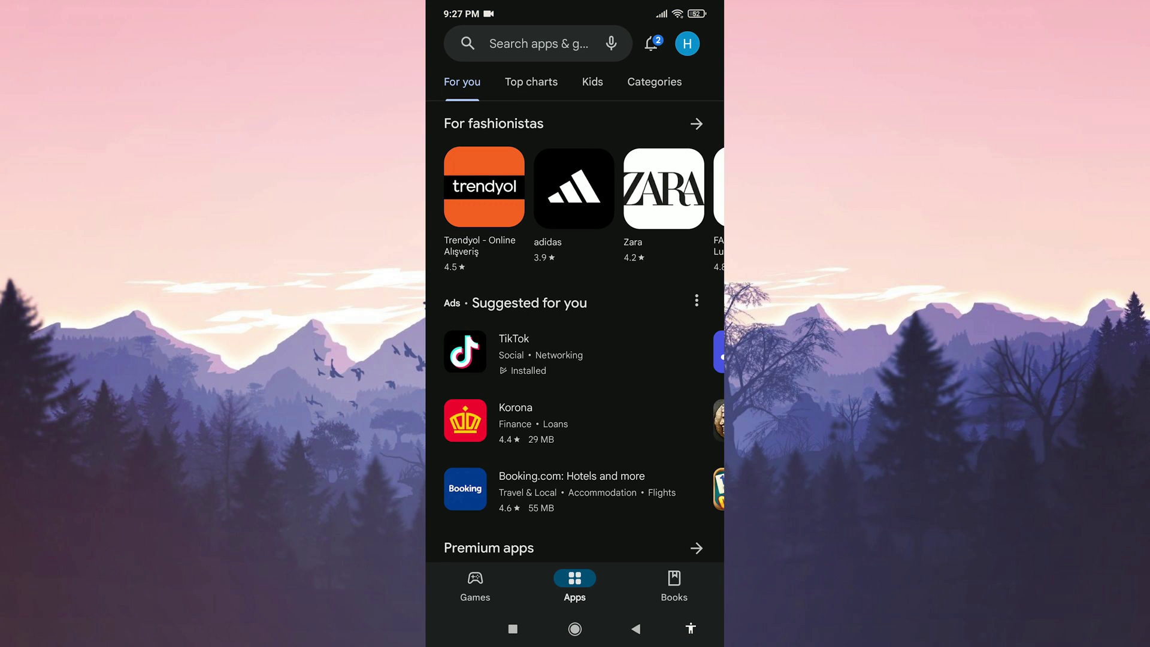
{"action": "left_click", "coordinate": [552, 43]}
{"action": "left_click", "coordinate": [515, 242]}
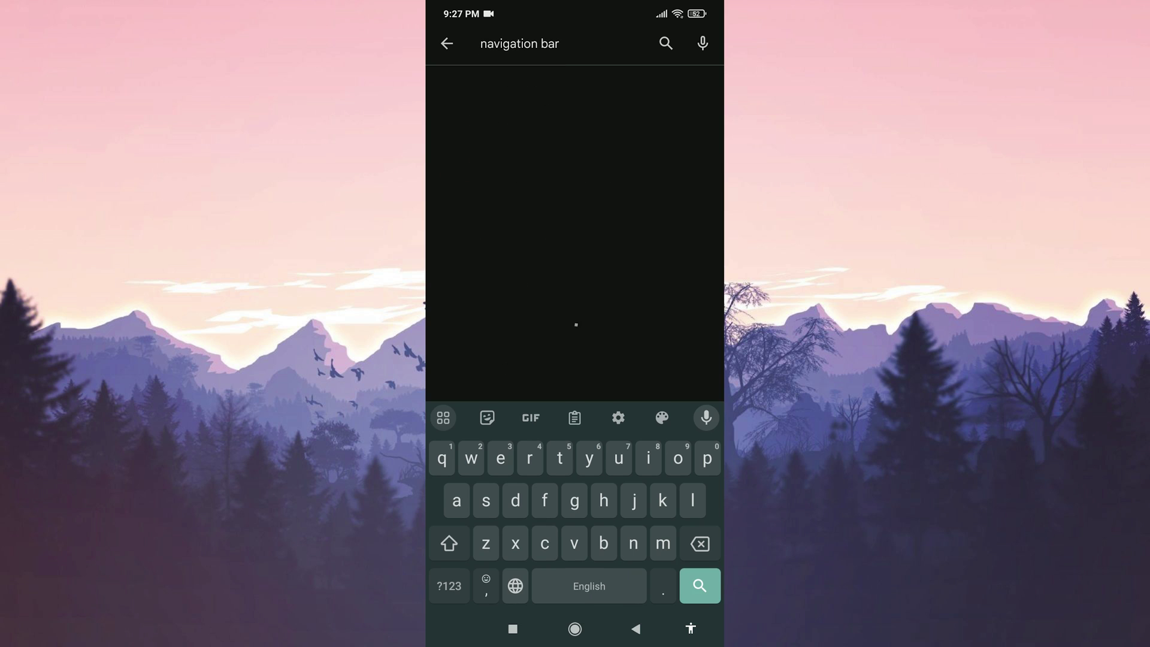
{"action": "left_click", "coordinate": [561, 371]}
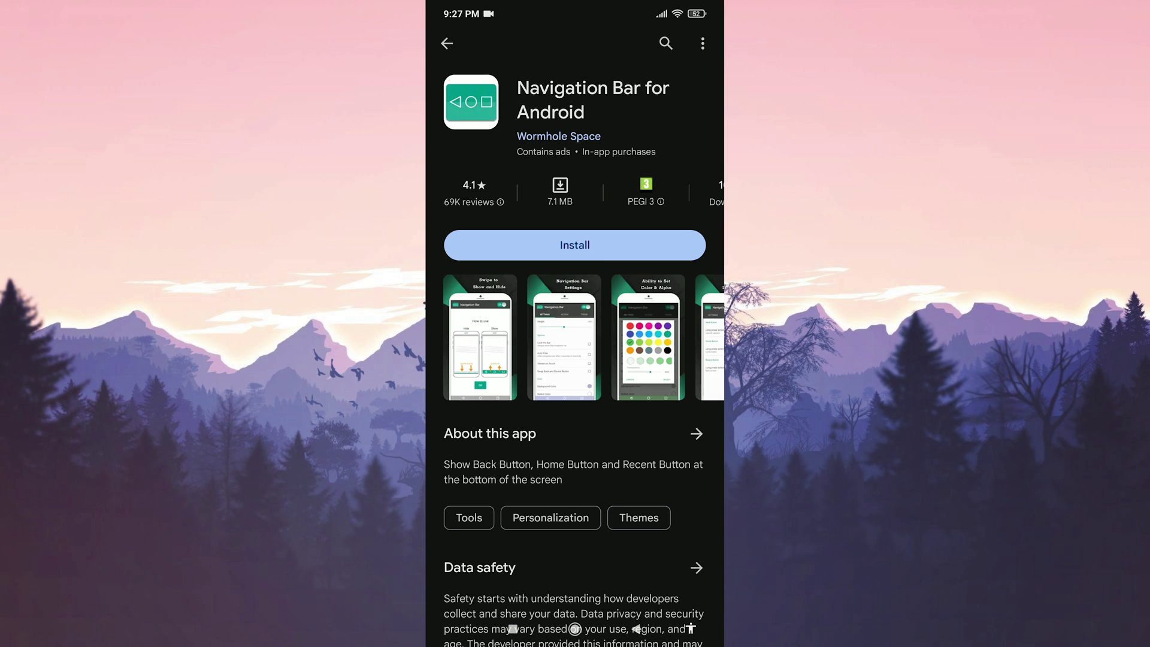
{"action": "left_click", "coordinate": [522, 245]}
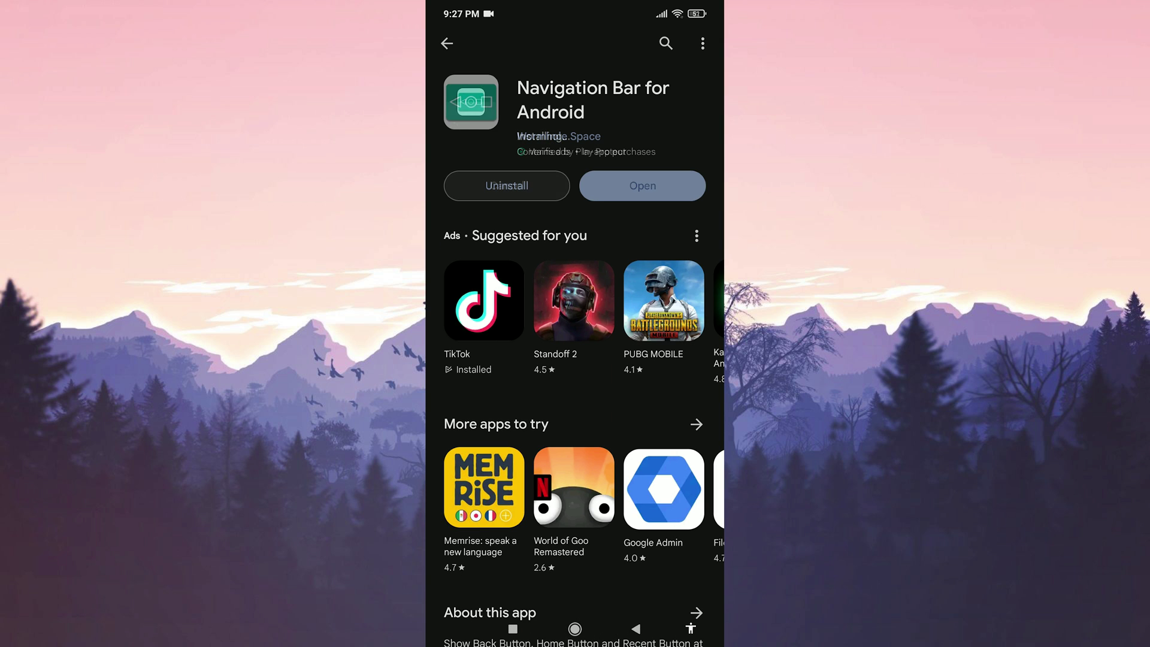
{"action": "left_click", "coordinate": [574, 628]}
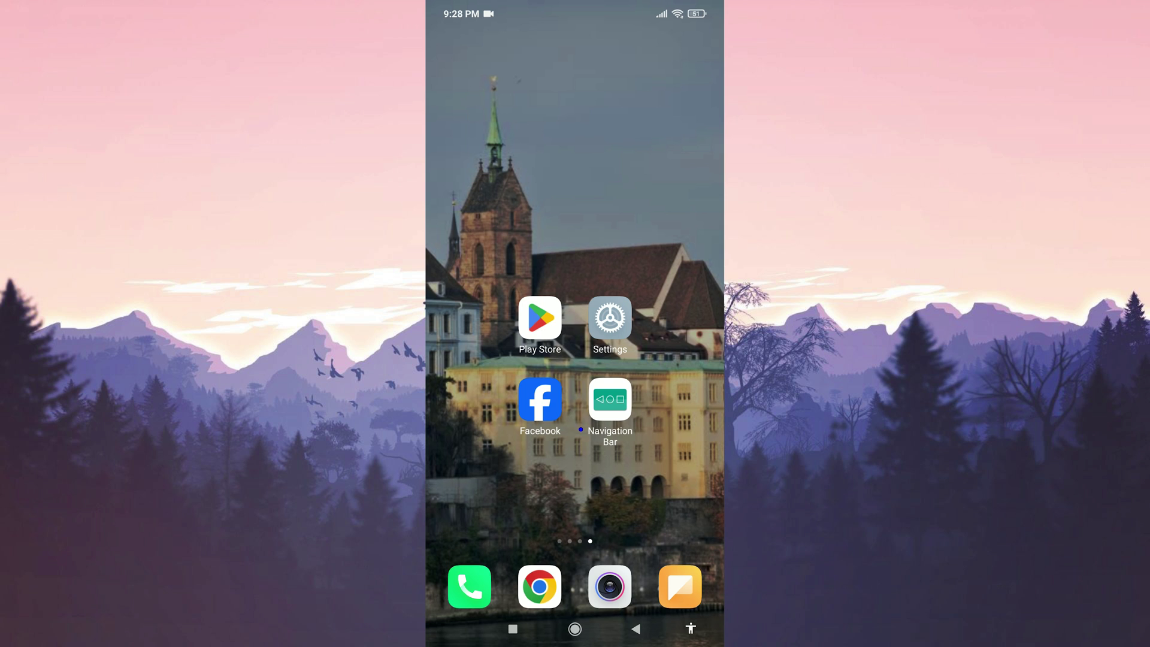
Launch Navigation Bar, agree to its accessibility service terms and go to the accessibility settings
{"action": "left_click", "coordinate": [610, 399]}
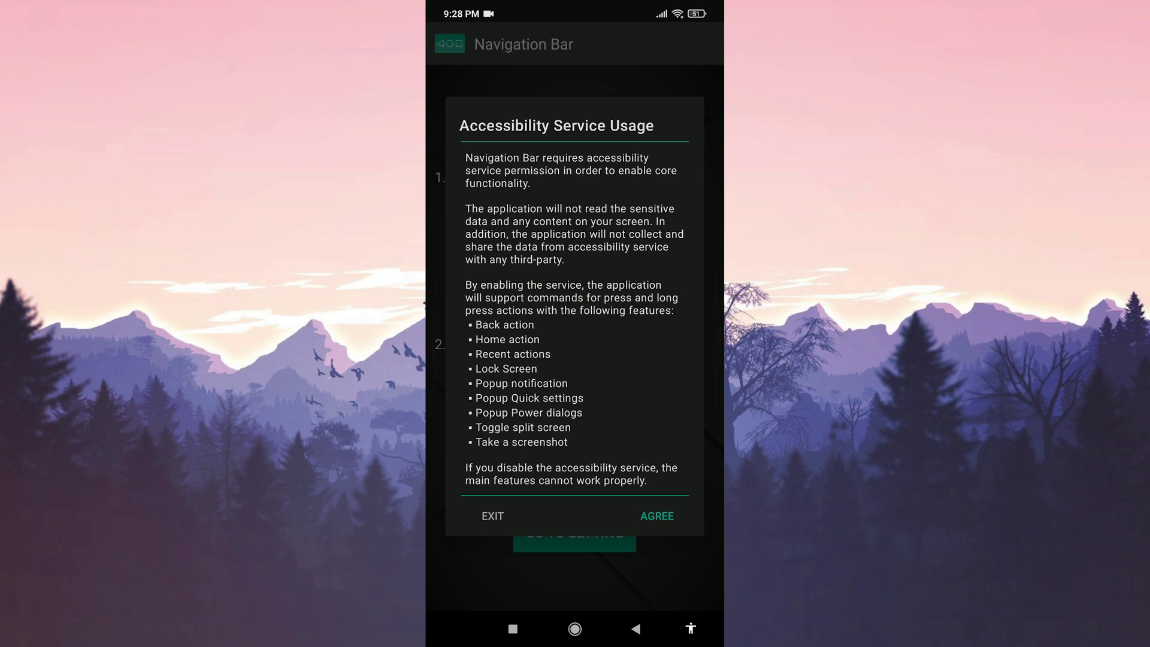
{"action": "left_click", "coordinate": [657, 516]}
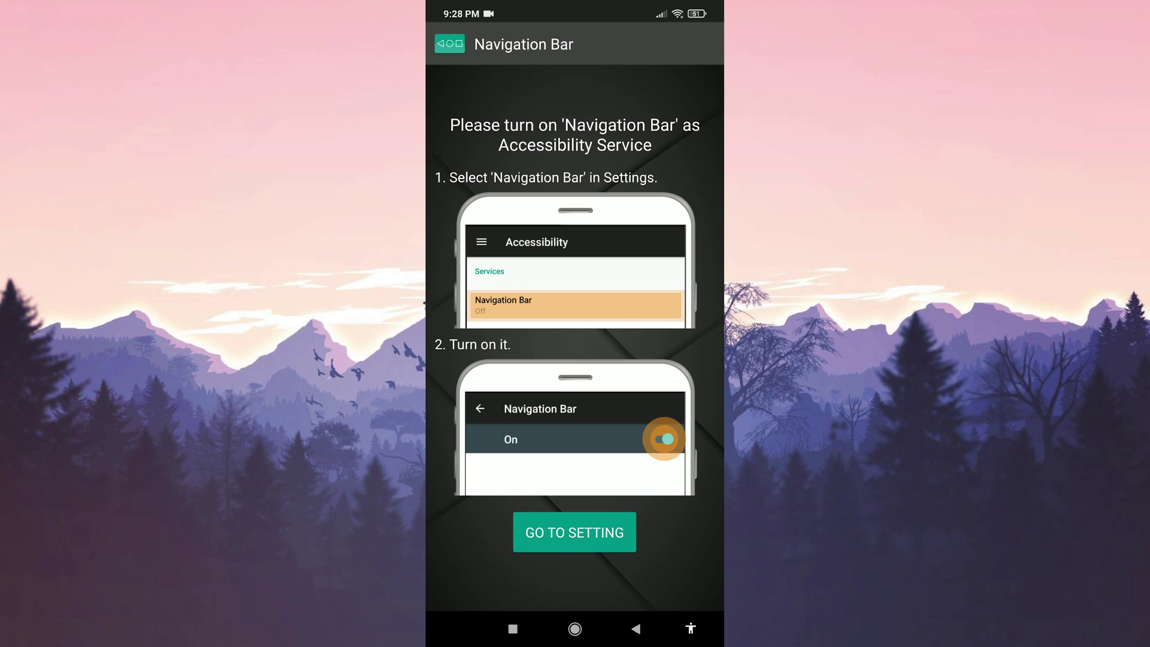
{"action": "left_click", "coordinate": [608, 534]}
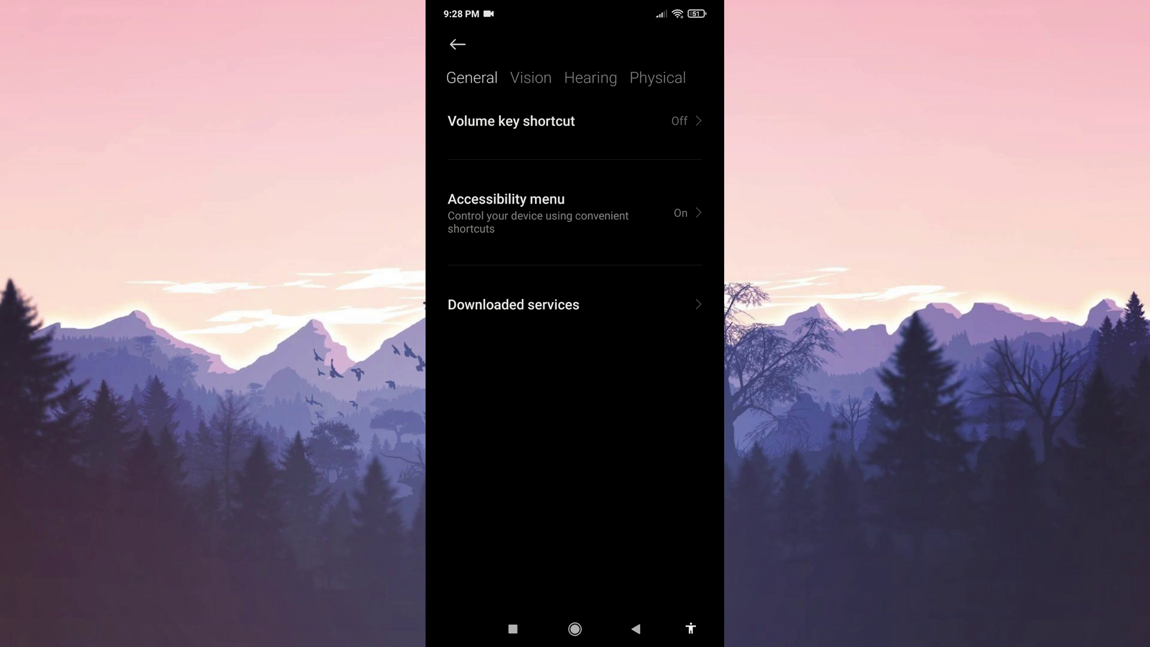
Turn on Navigation Bar under Downloaded services, acknowledging the risk warning and confirming OK
{"action": "left_click", "coordinate": [471, 308]}
{"action": "left_click", "coordinate": [496, 268]}
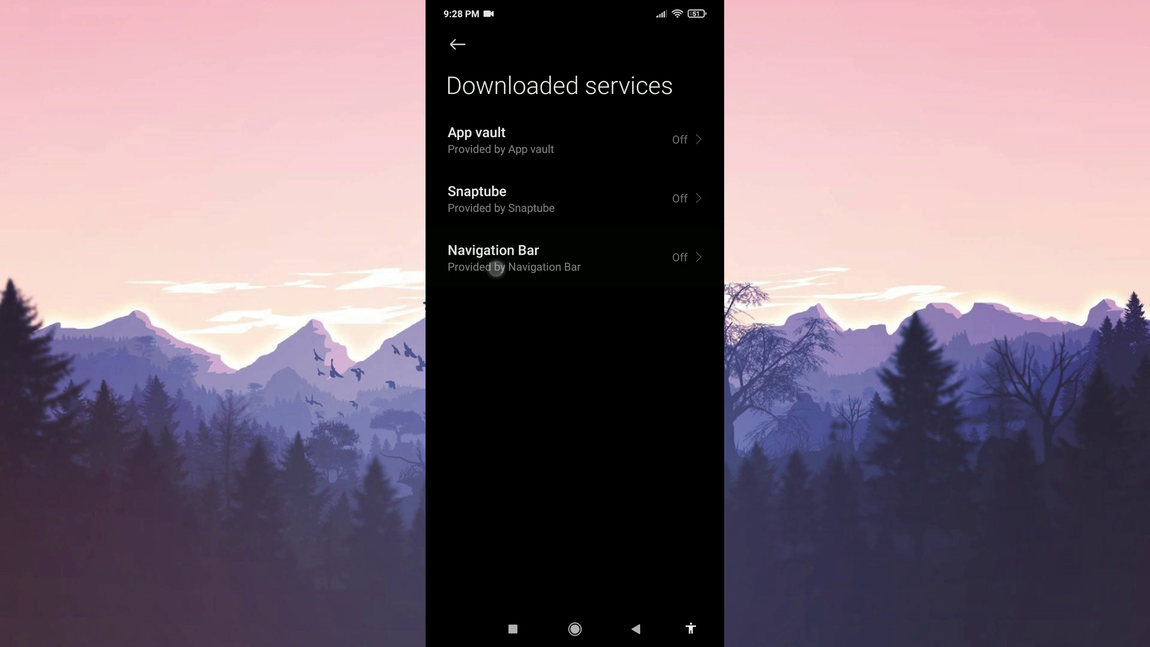
{"action": "left_click", "coordinate": [684, 132]}
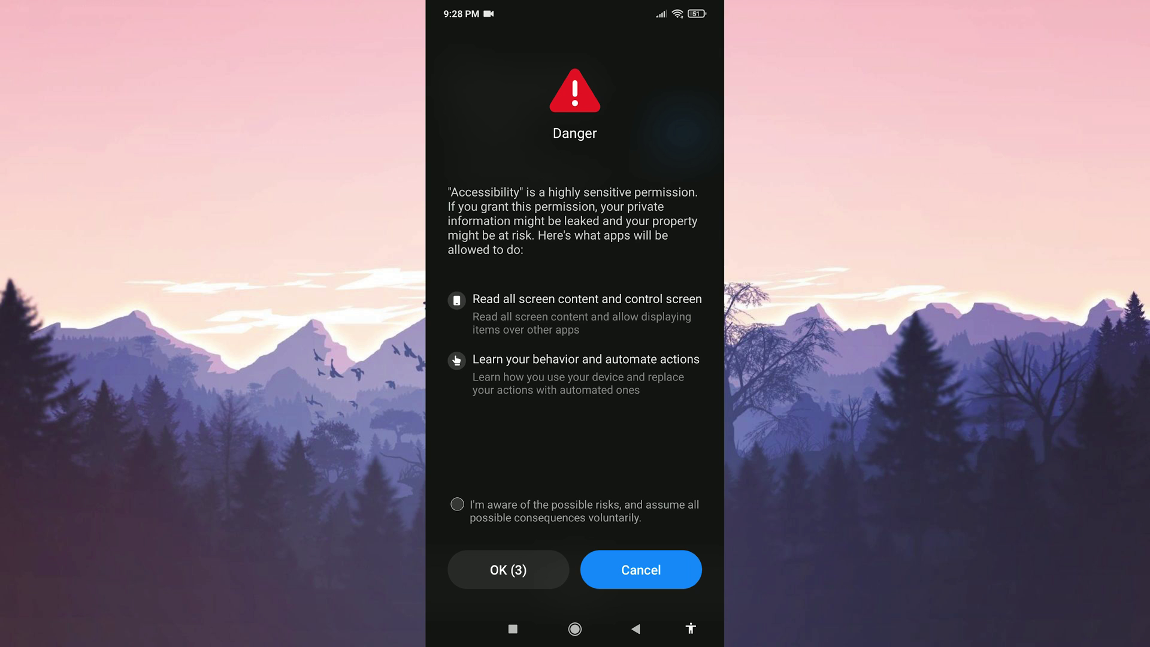
{"action": "left_click", "coordinate": [458, 504]}
{"action": "left_click", "coordinate": [473, 573]}
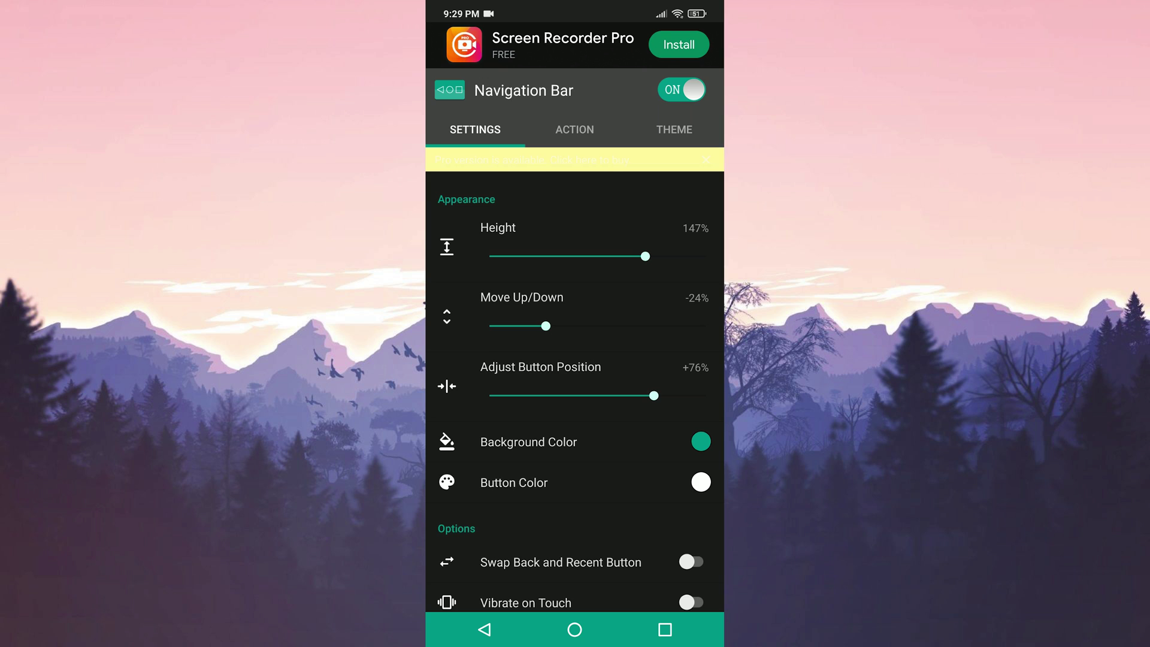
Leave Navigation Bar's settings for the home screen via the Home button
{"action": "left_click", "coordinate": [575, 629]}
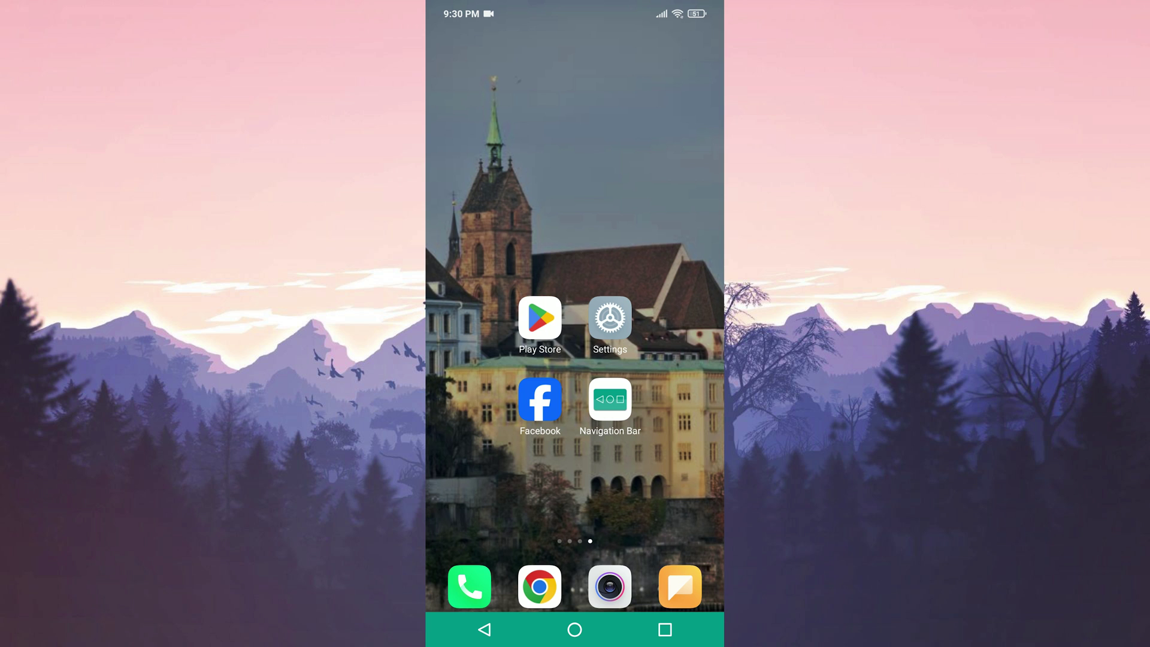
Uninstall Facebook from its home-screen icon menu, then bring up Chrome's old-Facebook-version results
{"action": "left_click", "coordinate": [540, 400]}
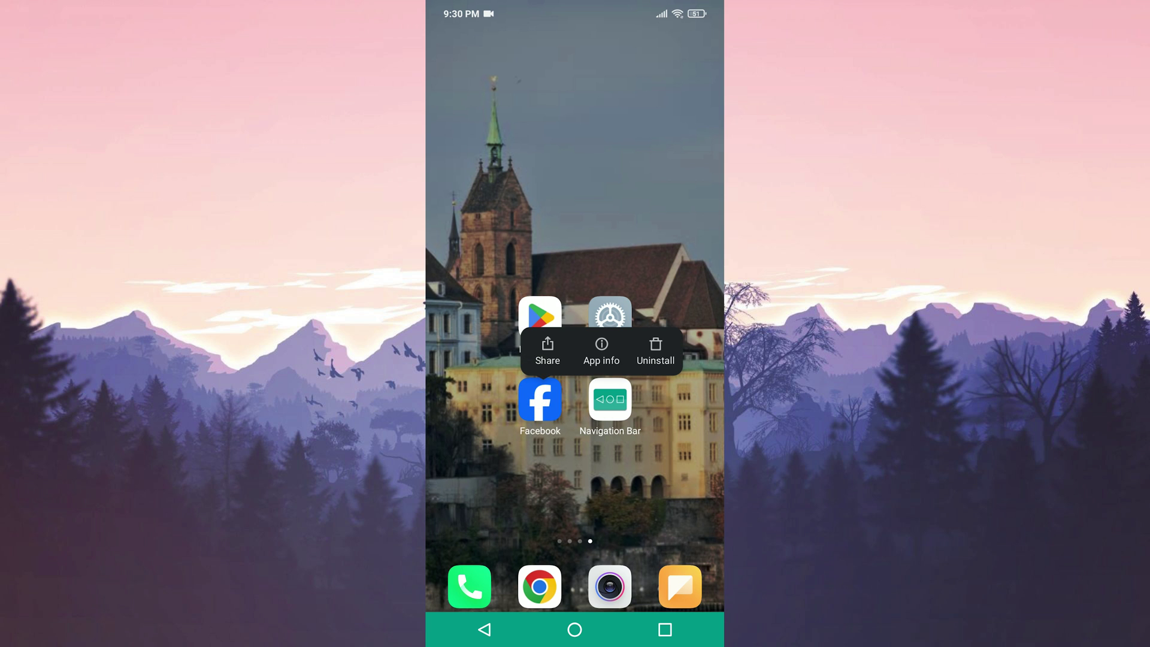
{"action": "left_click", "coordinate": [655, 351]}
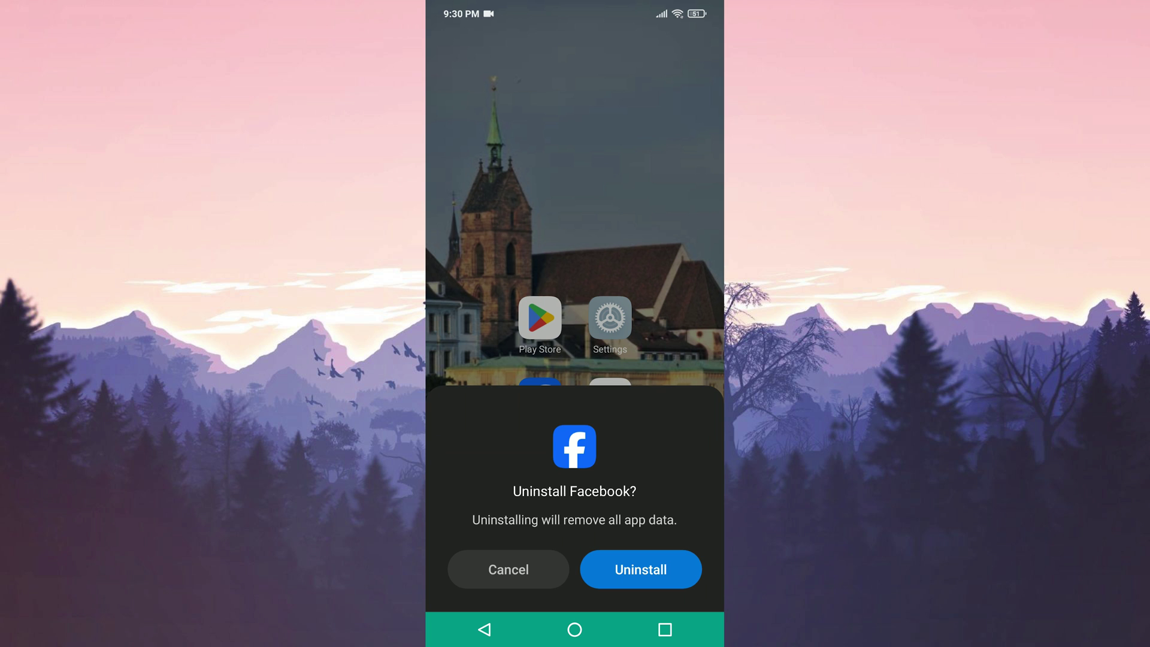
{"action": "left_click", "coordinate": [641, 568]}
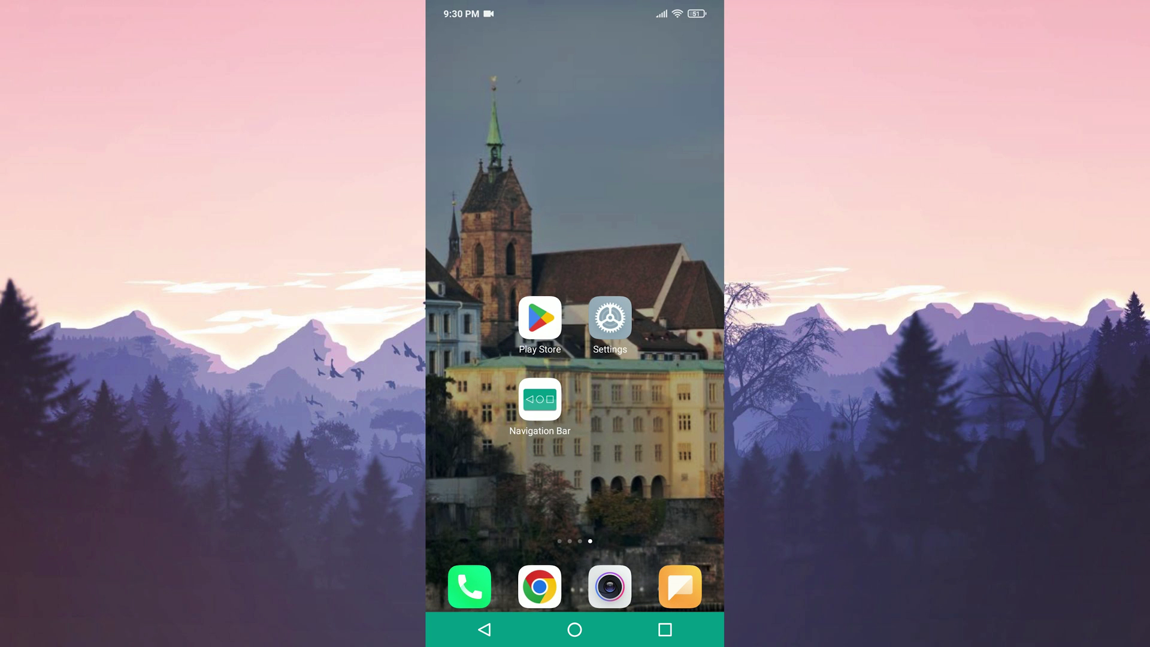
{"action": "left_click", "coordinate": [540, 586]}
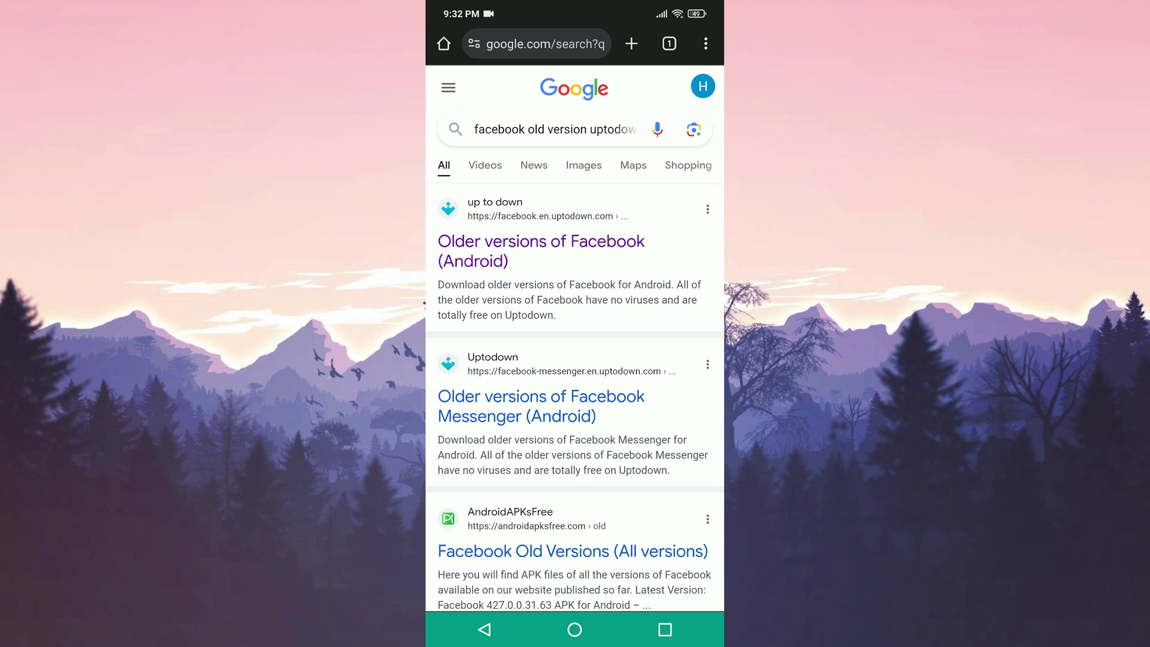
Download Facebook 437.0.0.23.116 from Uptodown's older versions page and view it in Downloads
{"action": "left_click", "coordinate": [490, 248]}
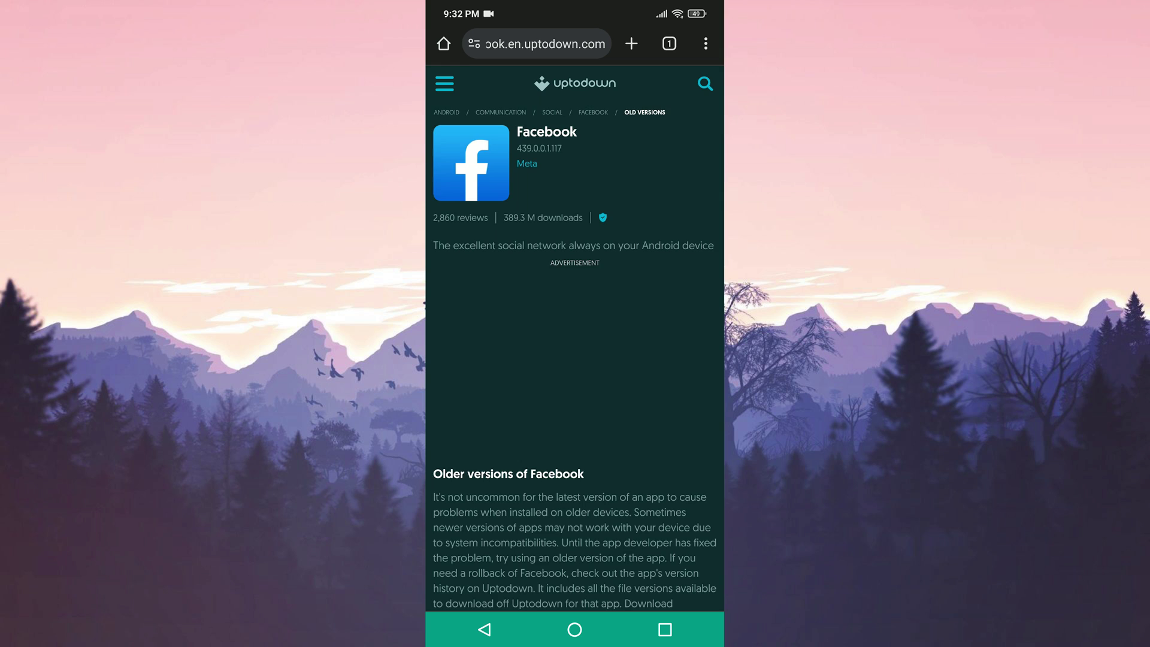
{"action": "scroll", "coordinate": [575, 360], "scroll_direction": "down", "scroll_amount": 5}
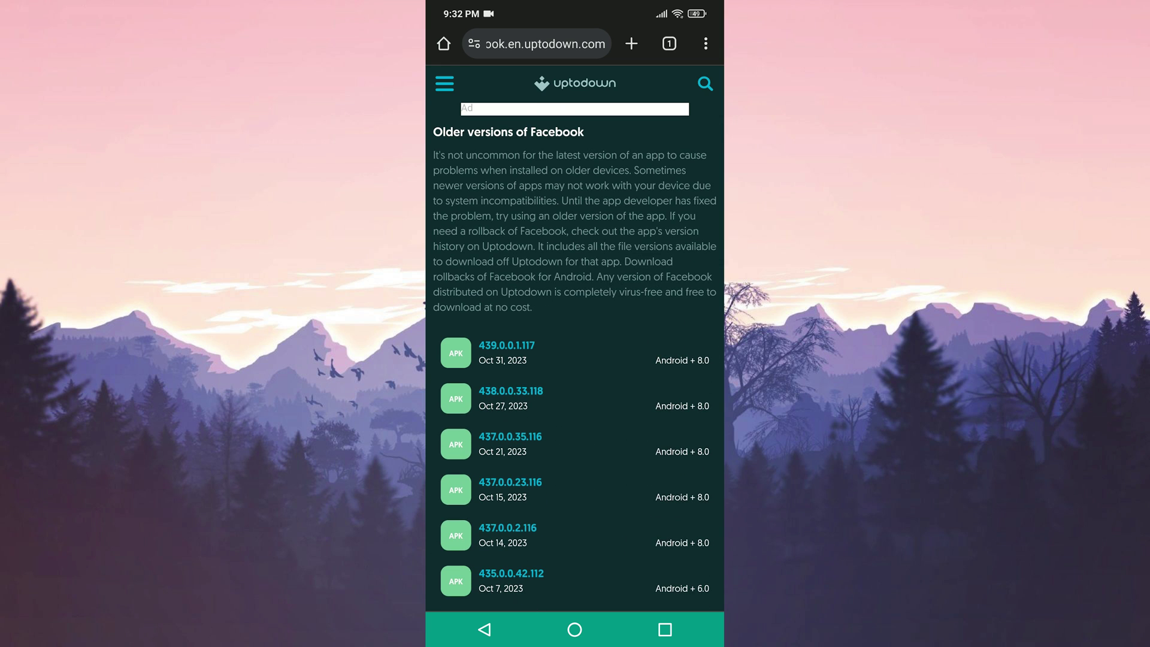
{"action": "left_click", "coordinate": [576, 489]}
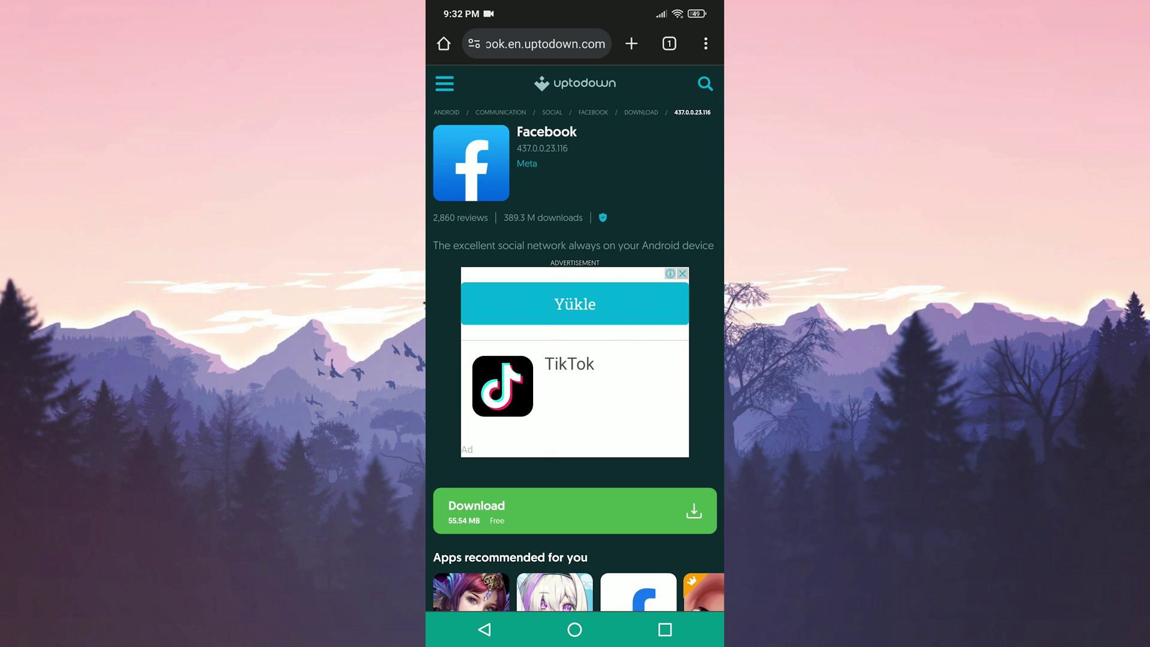
{"action": "left_click", "coordinate": [575, 511]}
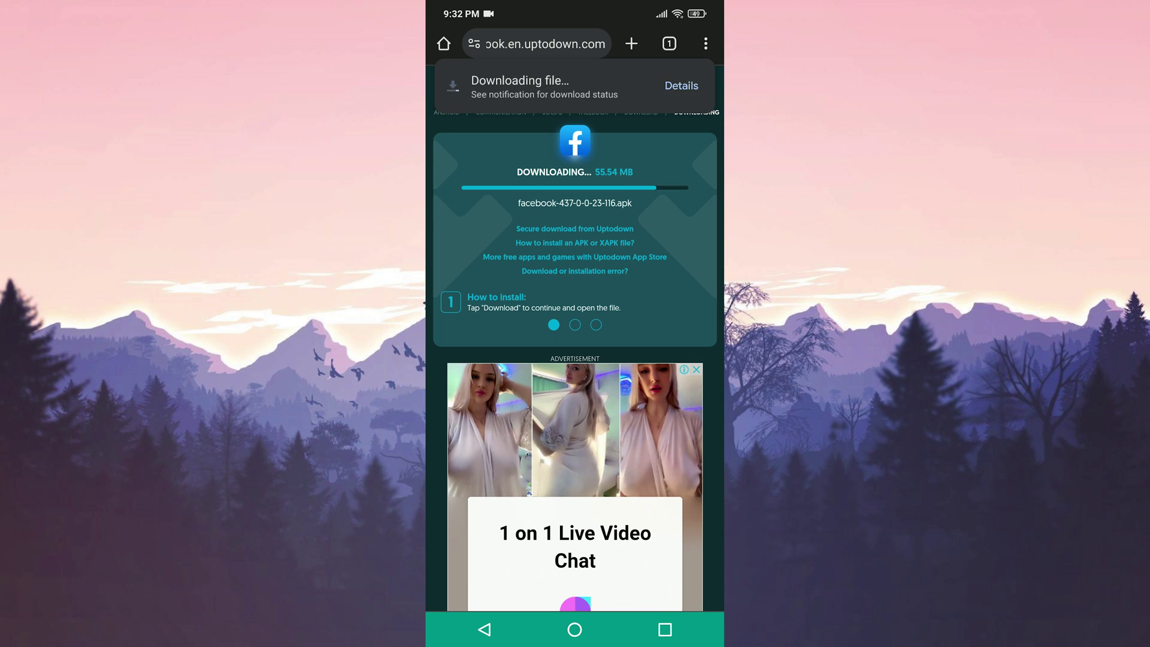
{"action": "left_click", "coordinate": [681, 85]}
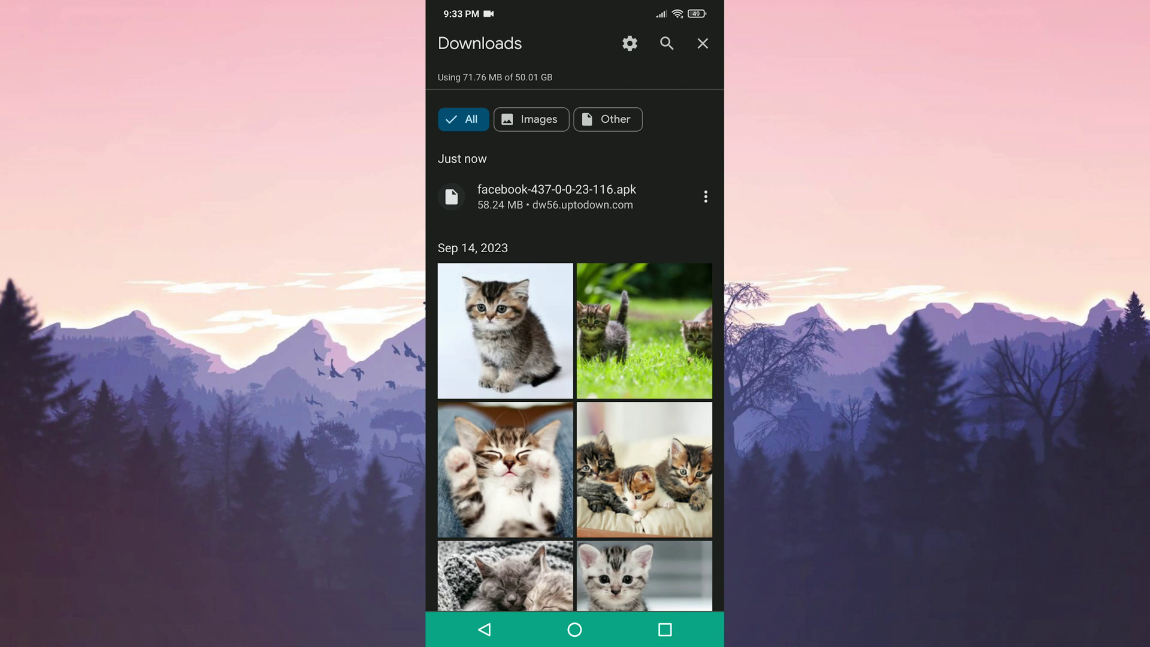
Install the downloaded facebook-437-0-0-23-116.apk from Chrome Downloads
{"action": "left_click", "coordinate": [530, 197]}
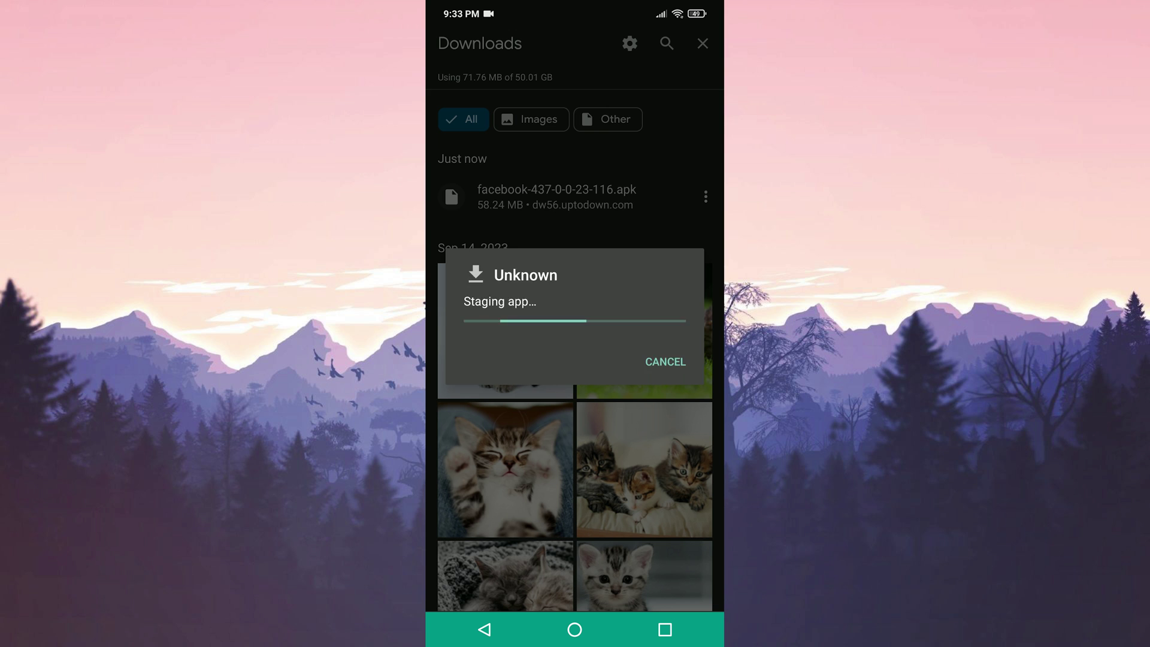
{"action": "left_click", "coordinate": [665, 362]}
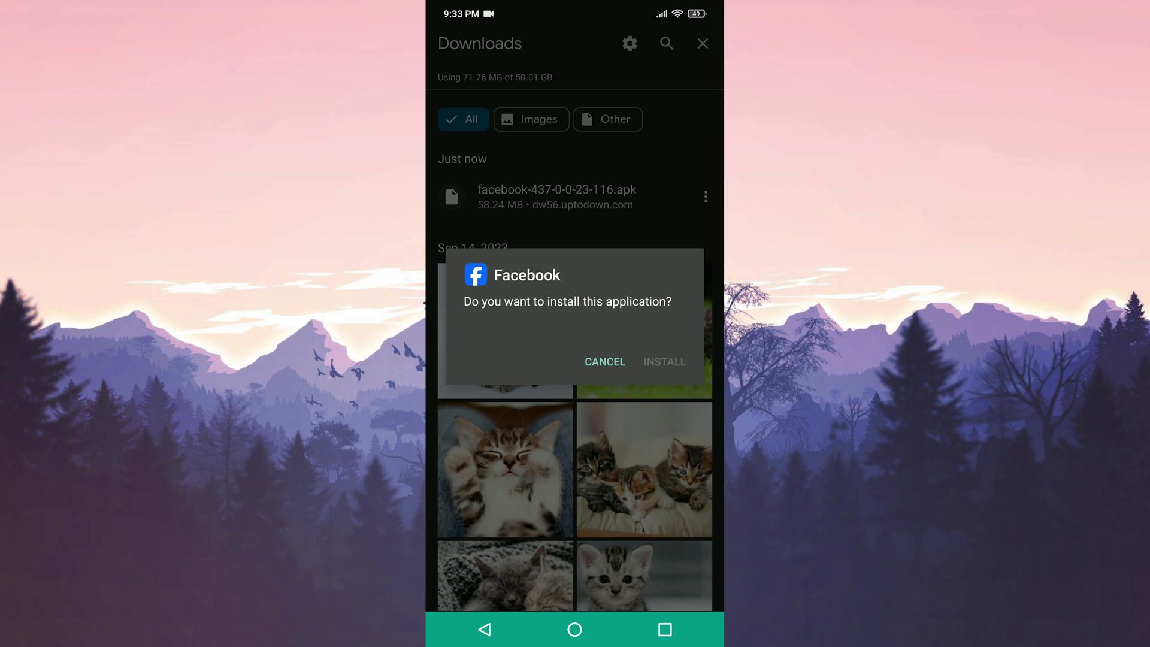